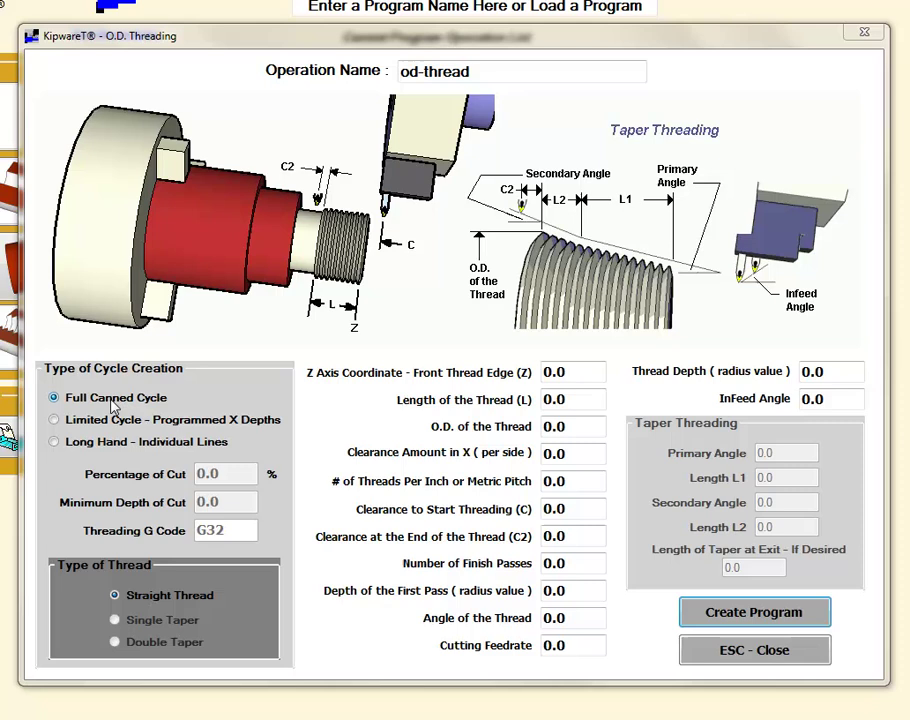
# Select Limited Cycle – Programmed X Depths and set the threading G code to G92
pyautogui.click(55, 421)
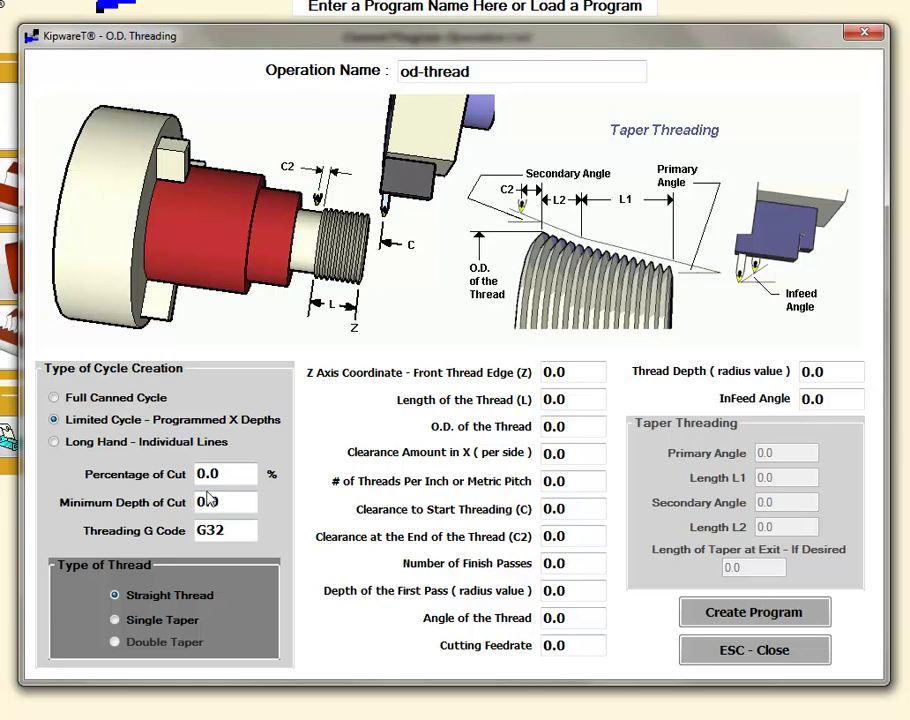
pyautogui.click(234, 473)
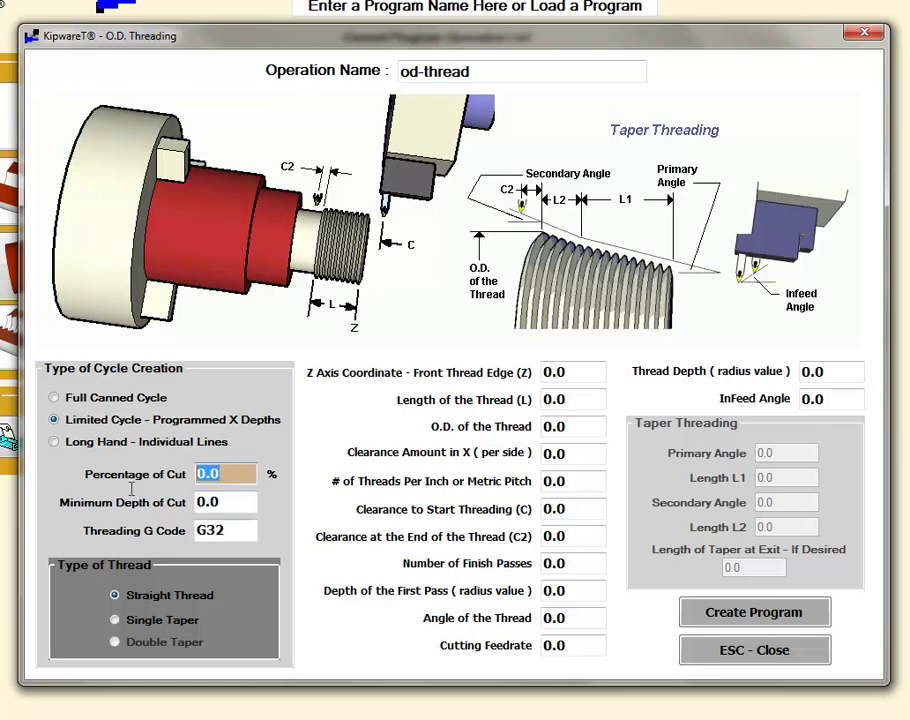
pyautogui.click(222, 510)
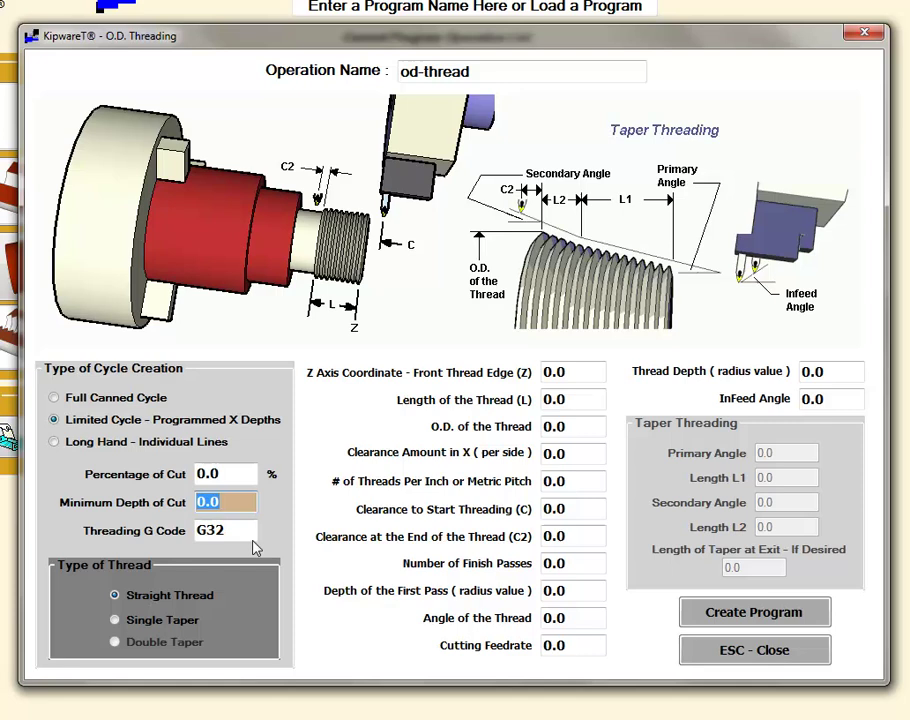
pyautogui.click(245, 530)
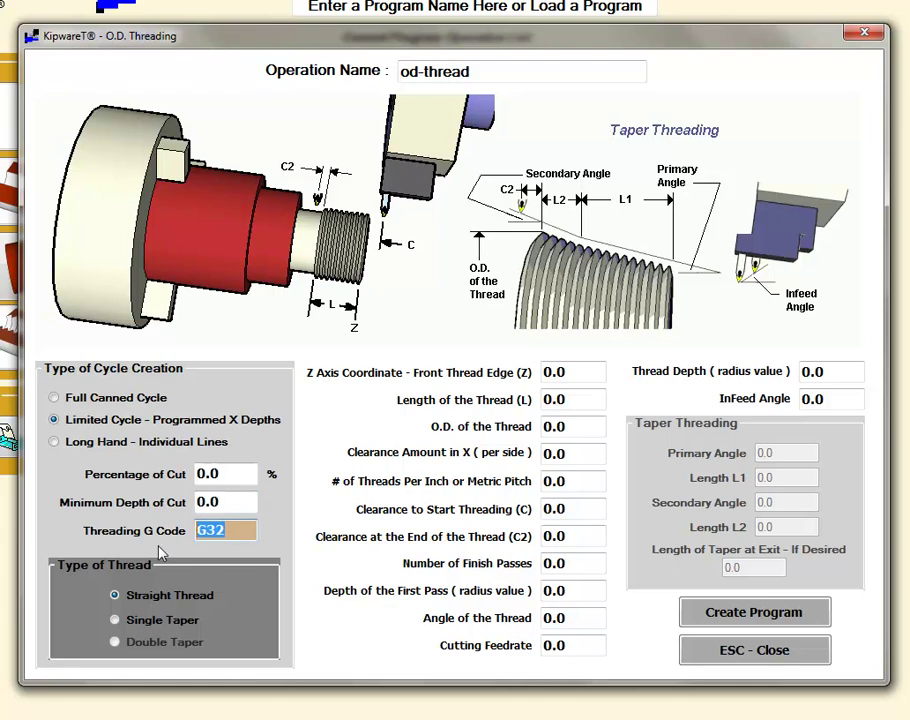
pyautogui.write('G92')
# Set Minimum Depth of Cut to .0001 and Percentage of Cut to 25.0
pyautogui.click(238, 500)
pyautogui.write('.000')
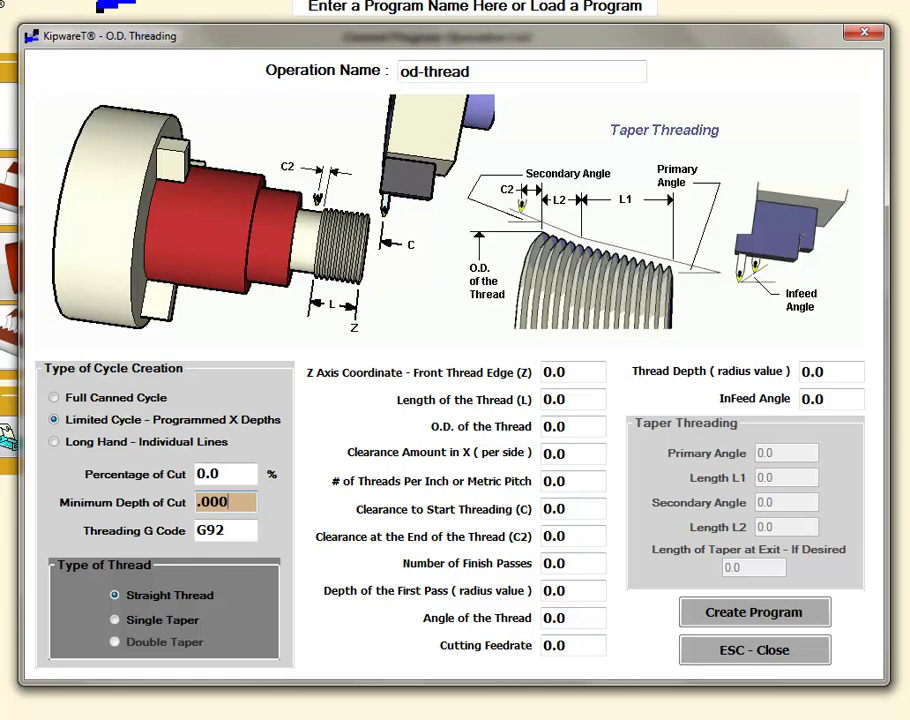
pyautogui.write('1')
pyautogui.click(229, 472)
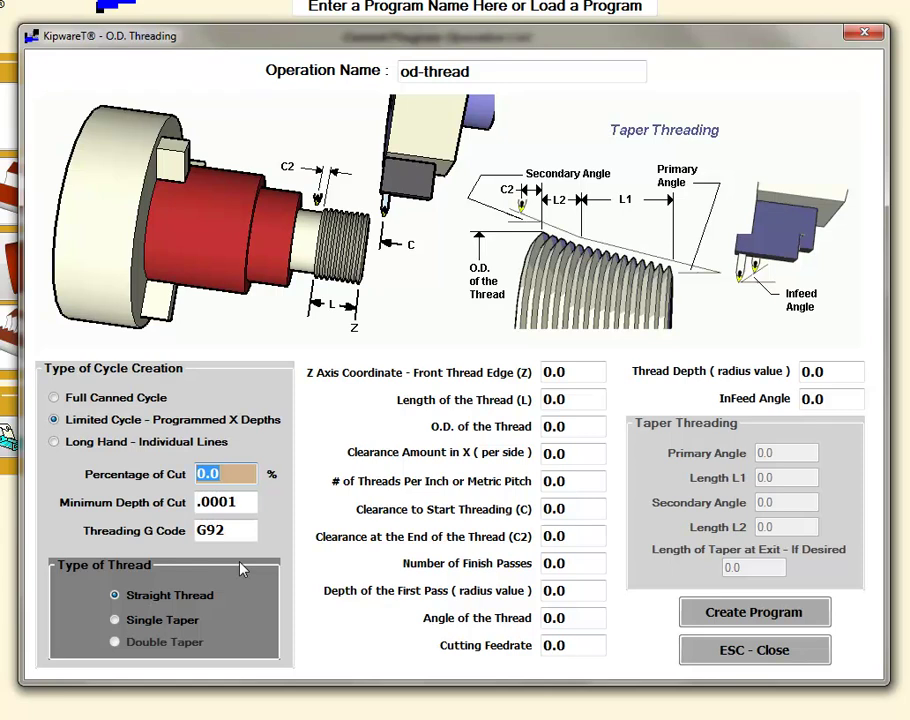
pyautogui.write('25.0')
# Change the Type of Thread from straight to Single Taper
pyautogui.click(241, 502)
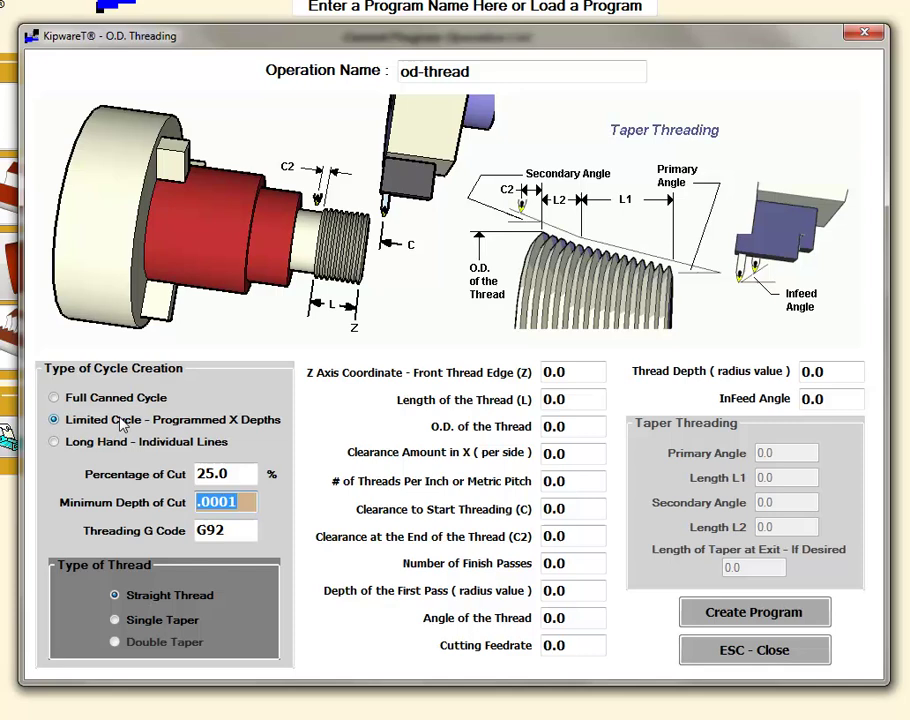
pyautogui.click(116, 621)
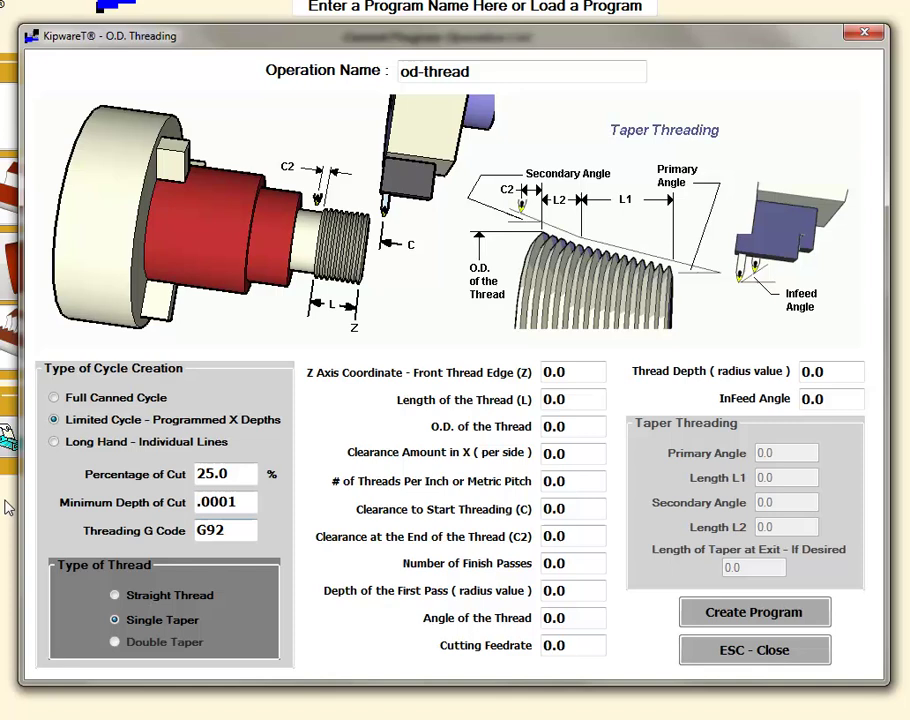
# Use Long Hand – Individual Lines with G01 and a Double Taper thread, entering the taper fields
pyautogui.click(56, 442)
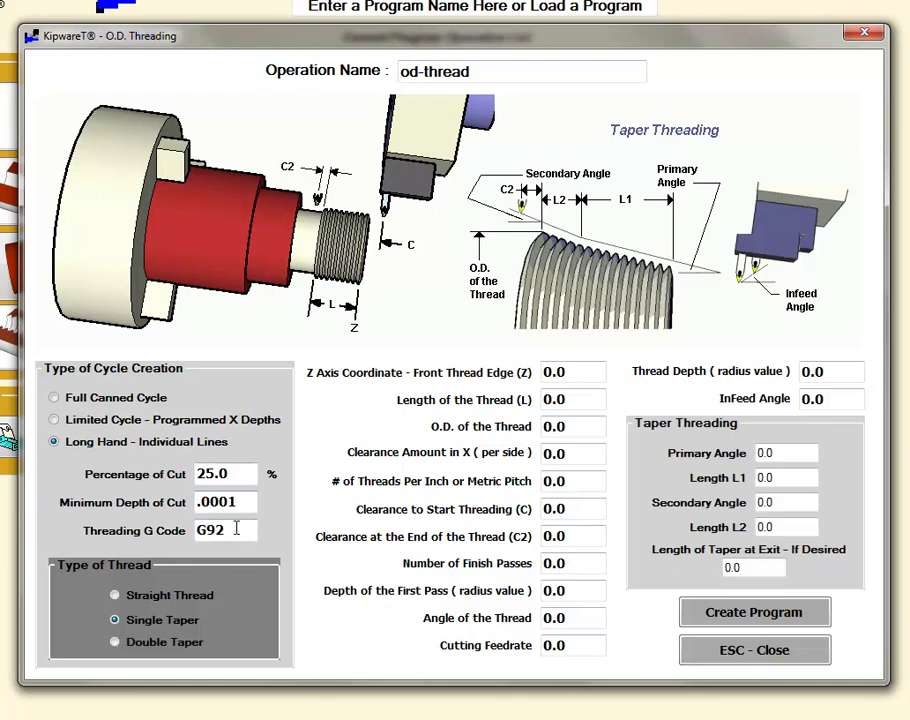
pyautogui.moveTo(238, 528); pyautogui.dragTo(140, 542)
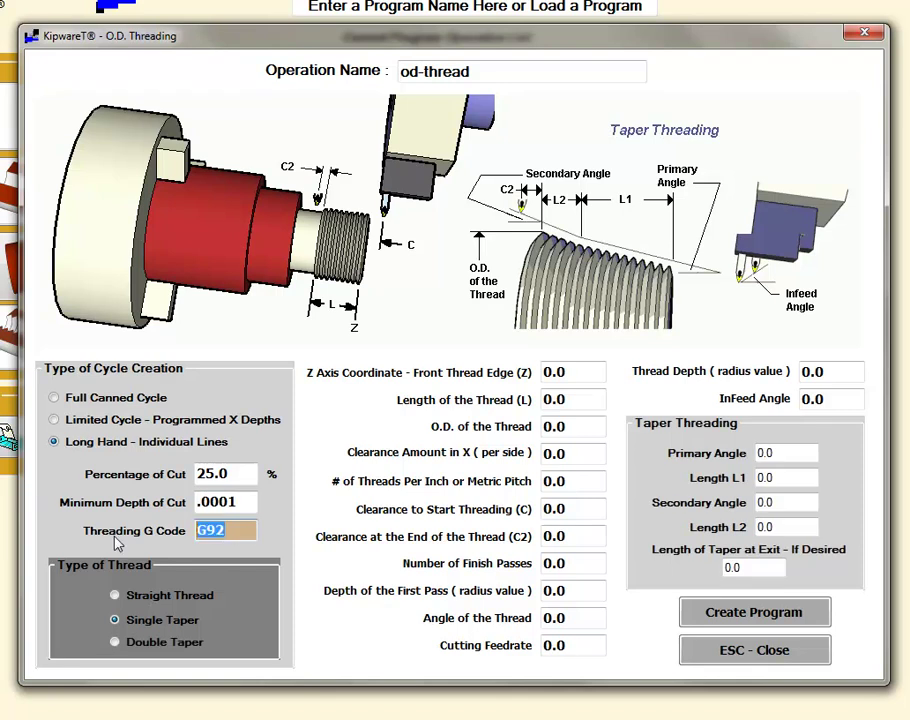
pyautogui.write('G01')
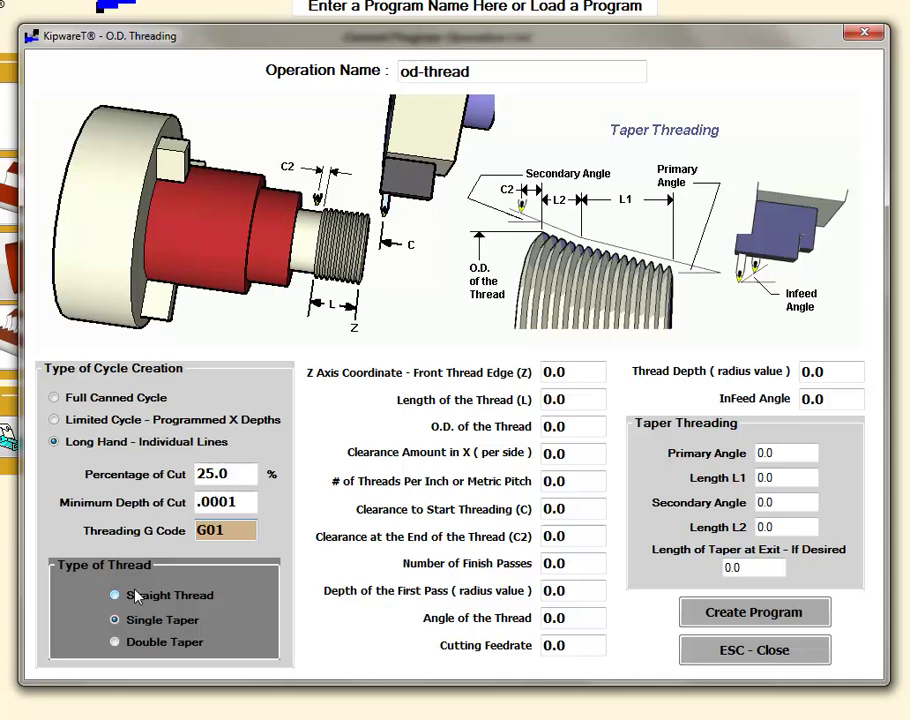
pyautogui.click(114, 641)
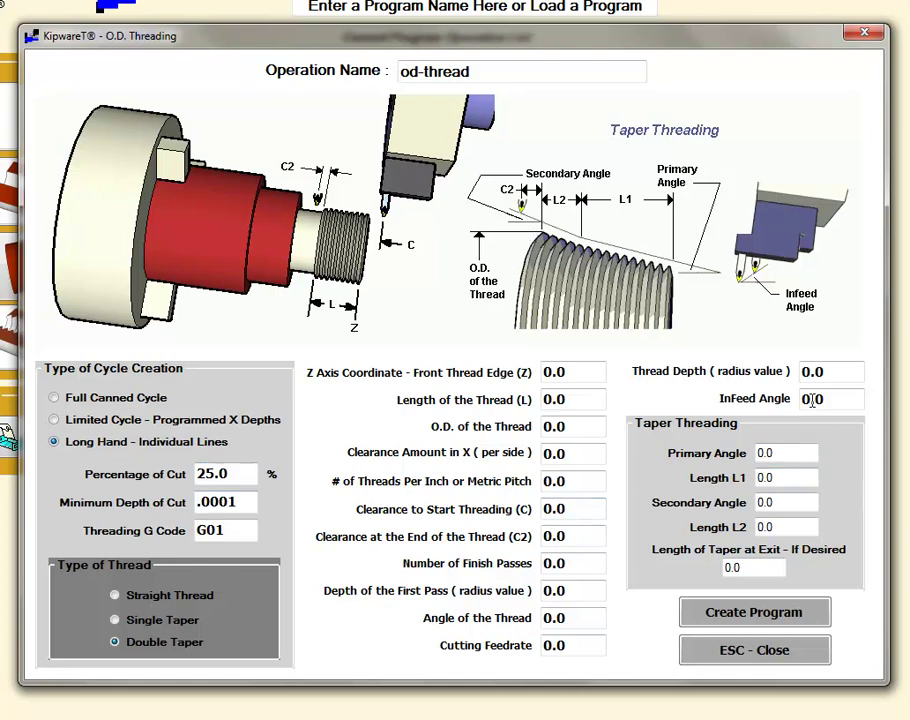
pyautogui.click(764, 452)
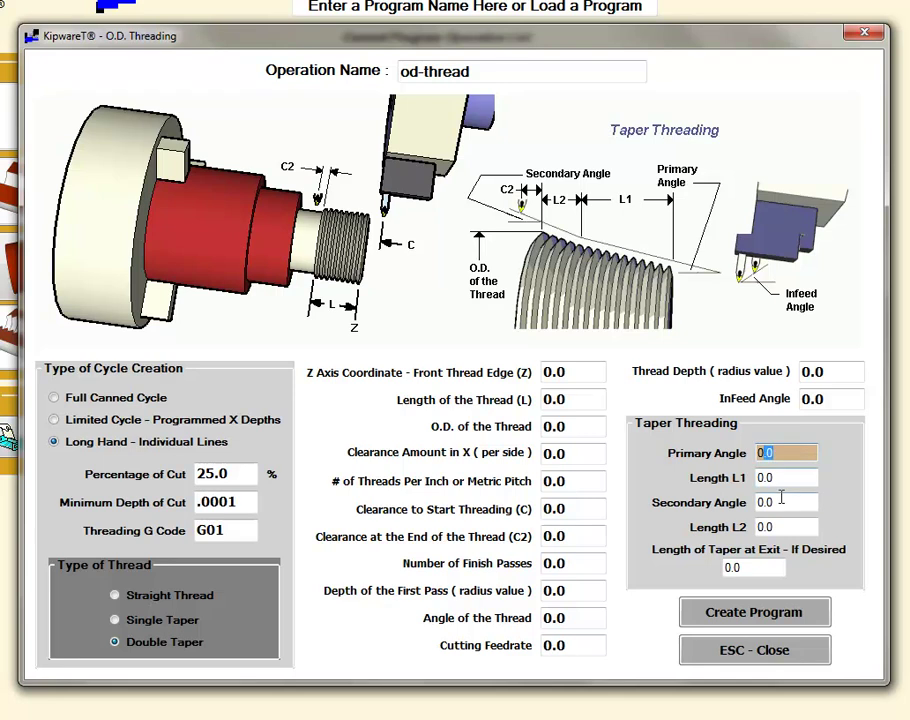
pyautogui.click(779, 479)
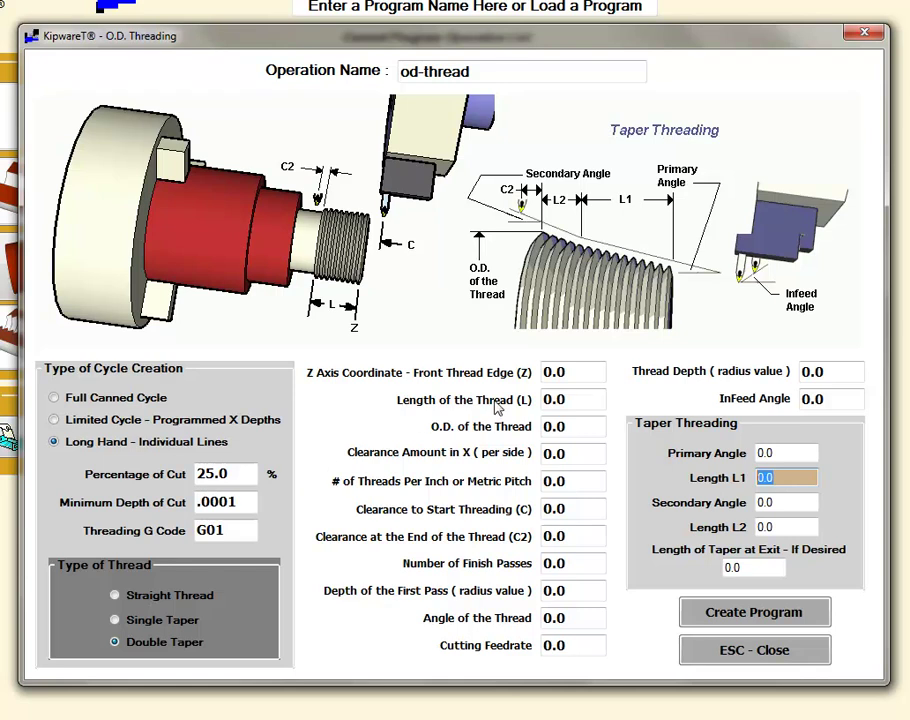
# Step through front edge Z, thread length, O.D., X clearance, threads per inch and start clearance fields
pyautogui.click(598, 373)
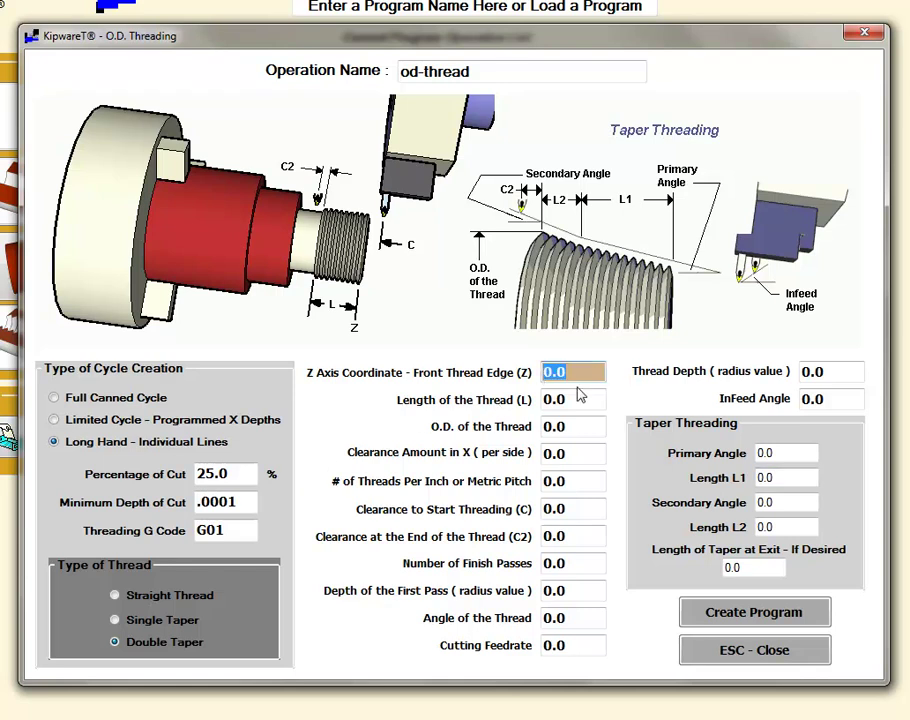
pyautogui.press('Tab')
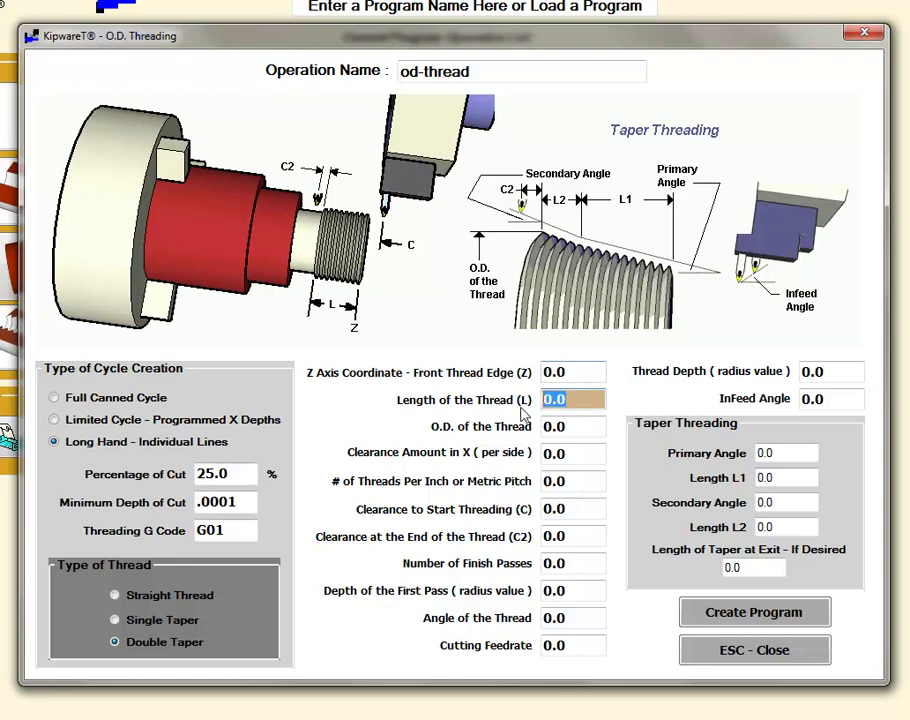
pyautogui.click(579, 428)
pyautogui.click(562, 455)
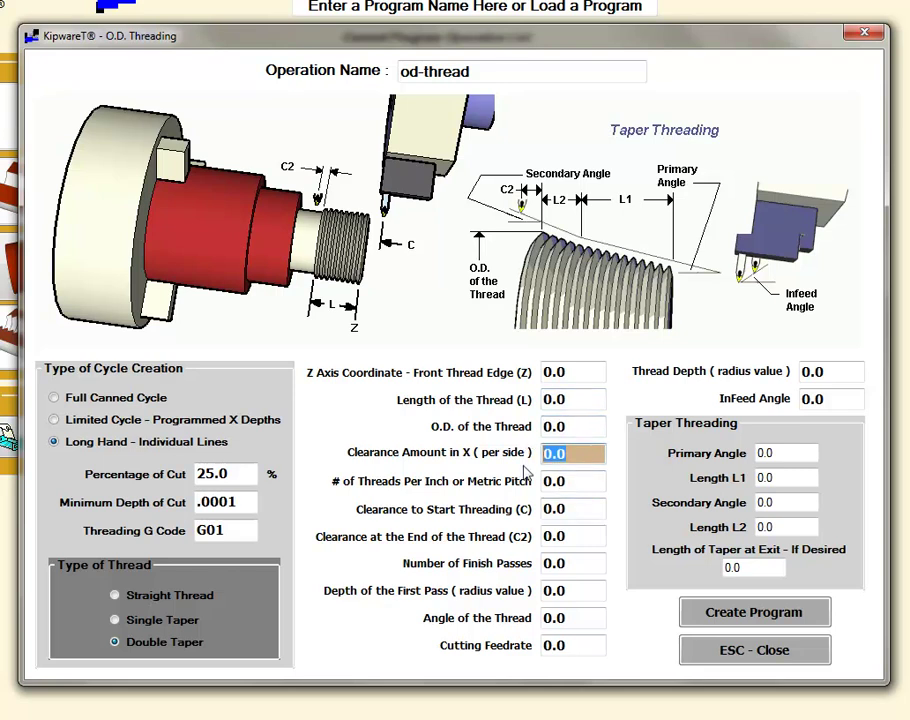
pyautogui.click(593, 483)
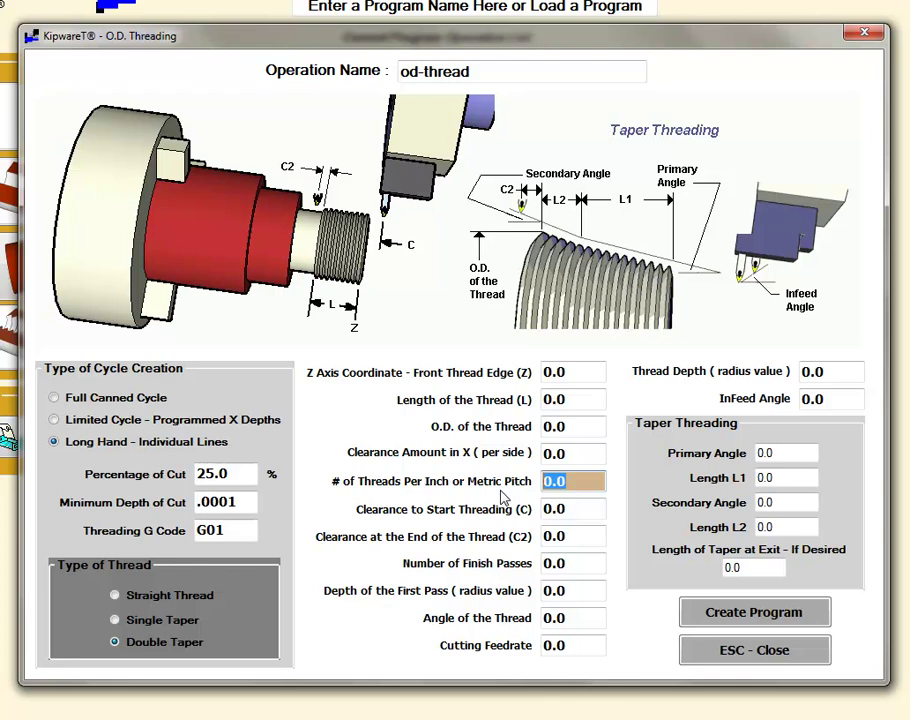
pyautogui.click(575, 509)
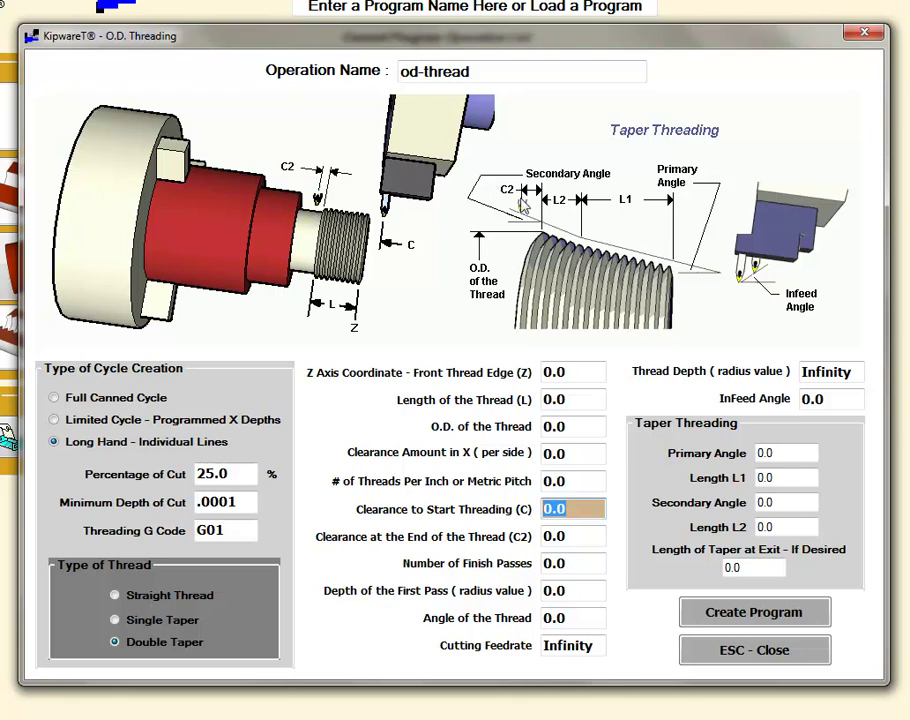
# Step through finish passes, first pass depth and thread angle, then clear Cutting Feedrate's Infinity
pyautogui.click(565, 563)
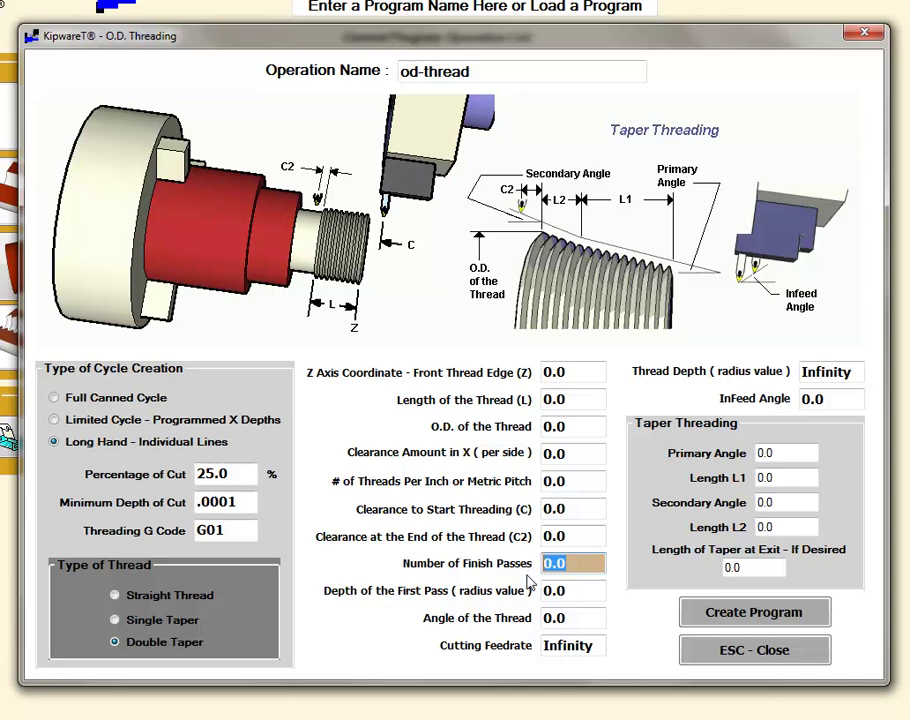
pyautogui.click(576, 594)
pyautogui.click(562, 620)
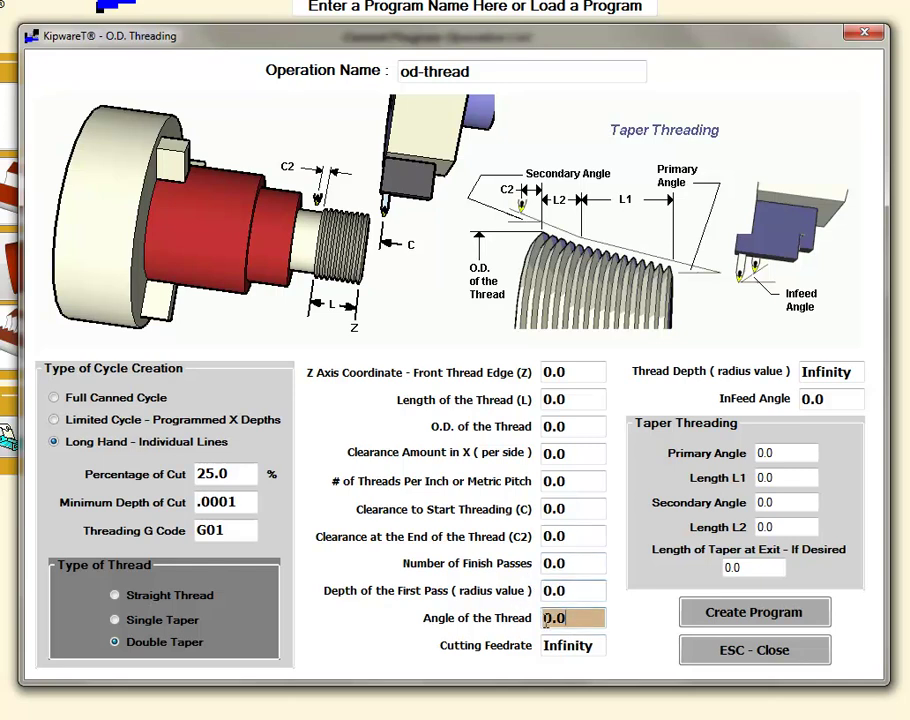
pyautogui.click(566, 646)
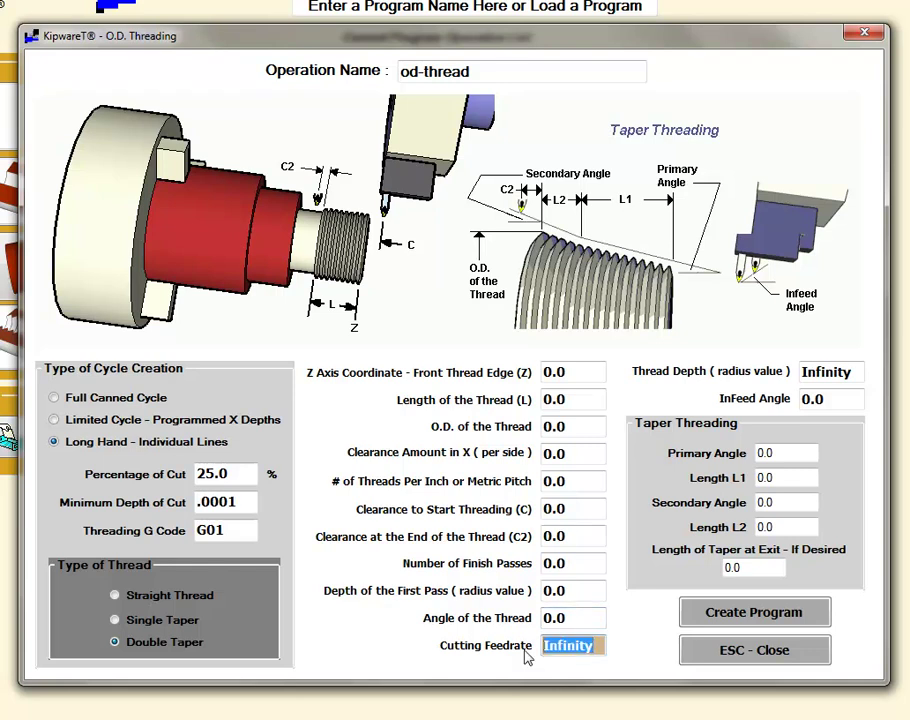
pyautogui.press('Delete')
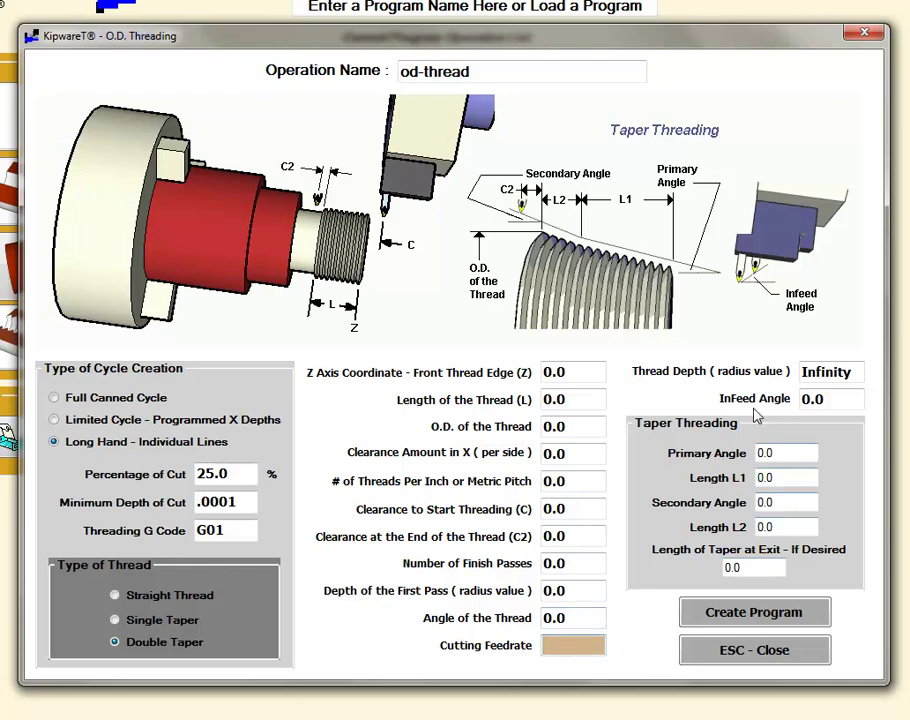
pyautogui.click(855, 375)
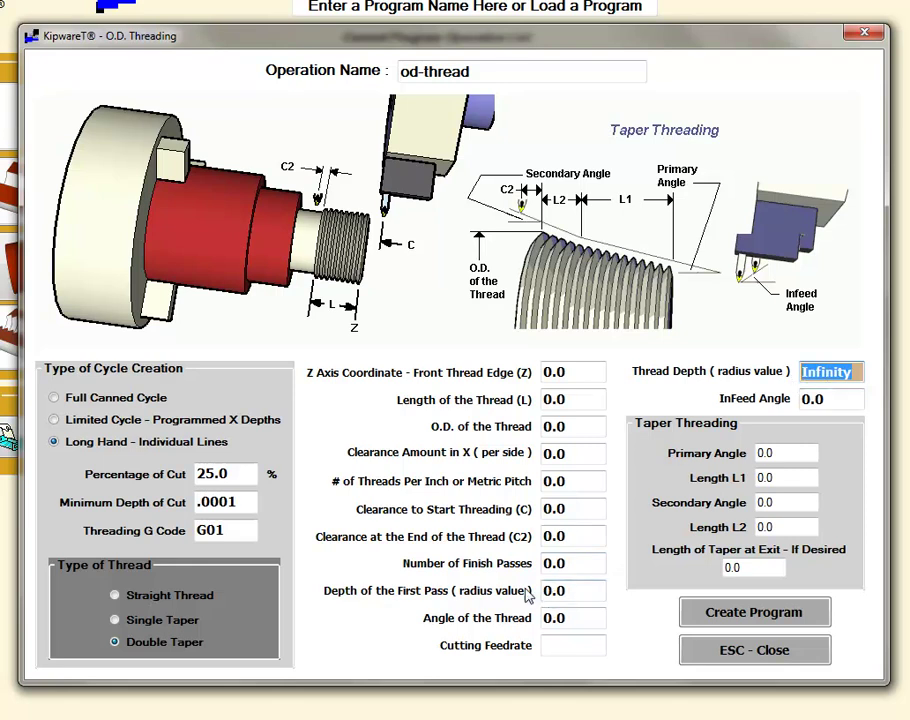
# Enter 12.0 threads per inch and a 1.0 thread O.D., giving 0.0511 depth and 0.0833 feedrate
pyautogui.click(562, 481)
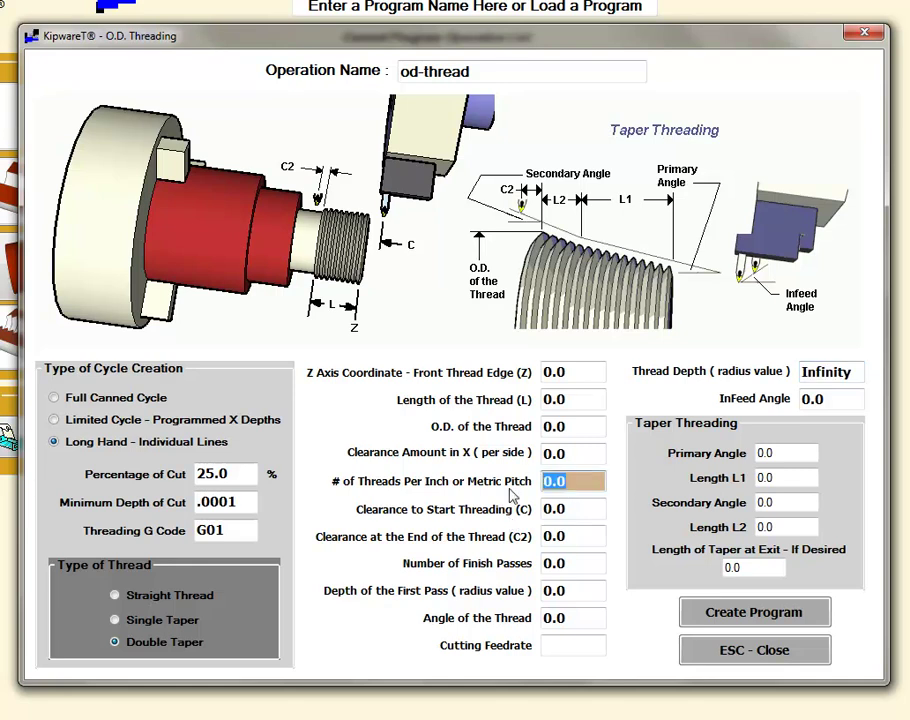
pyautogui.write('12.0')
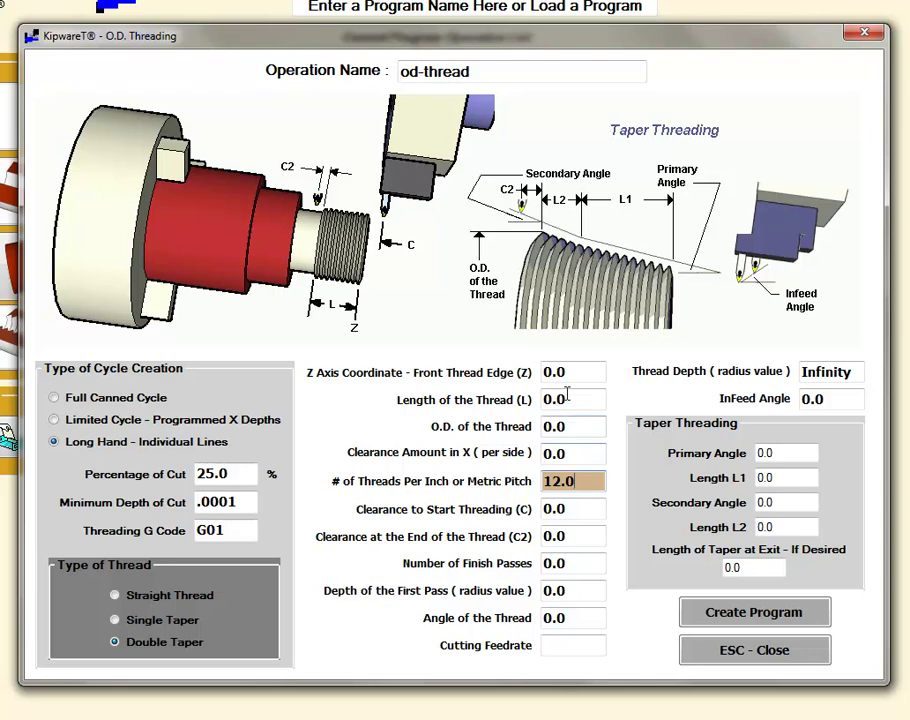
pyautogui.press('Return')
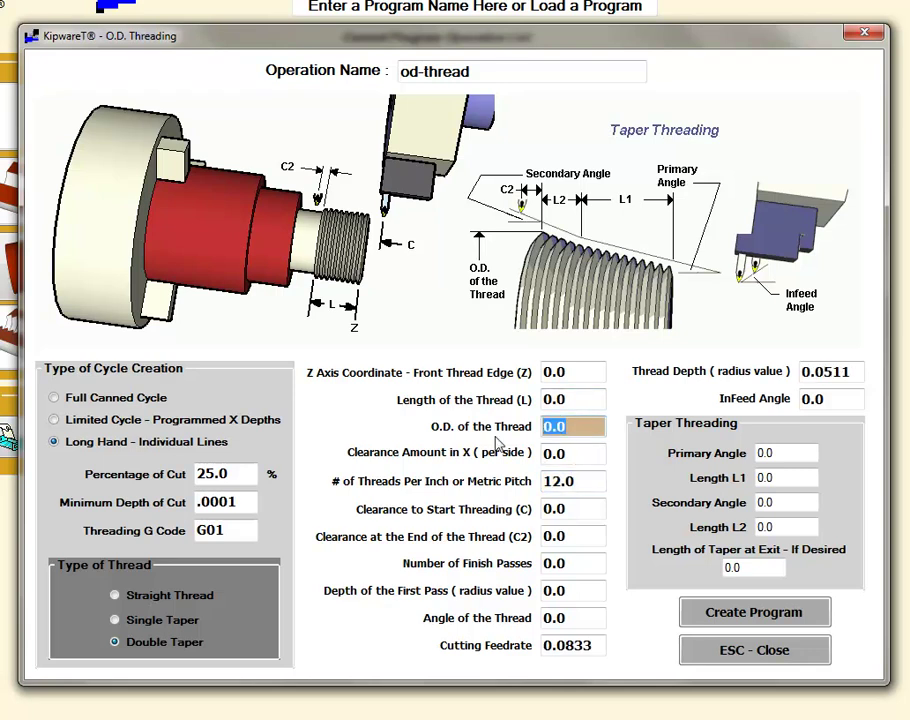
pyautogui.write('1.0')
pyautogui.press('Return')
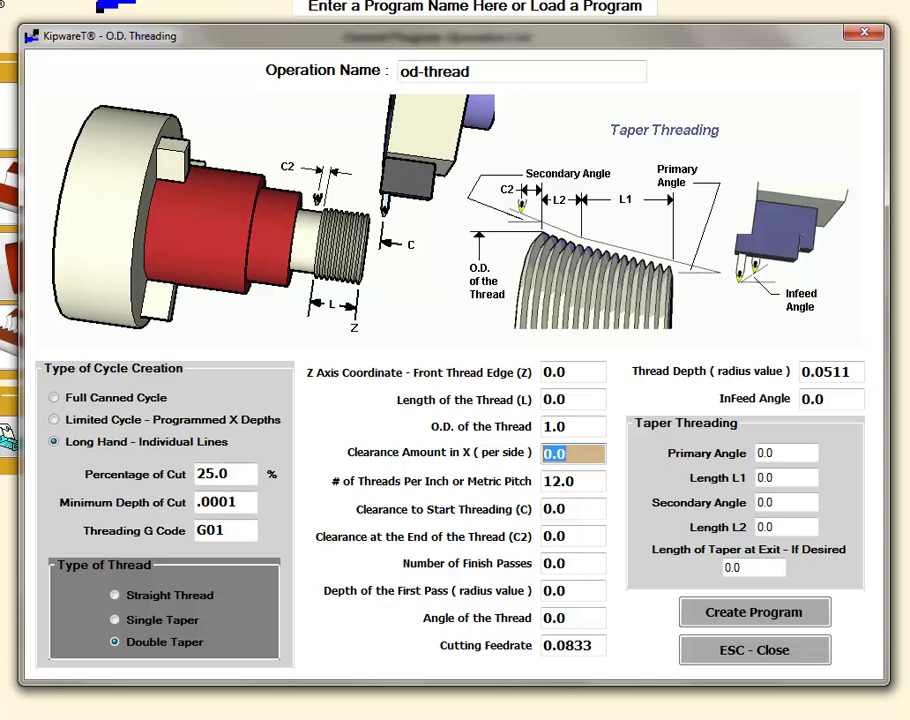
pyautogui.click(857, 372)
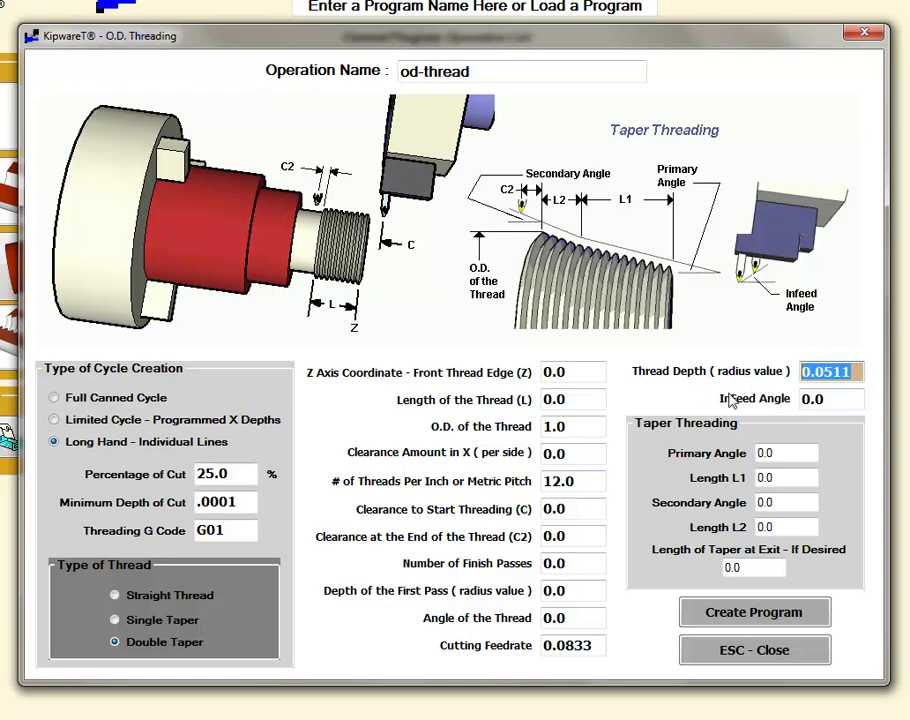
pyautogui.click(830, 398)
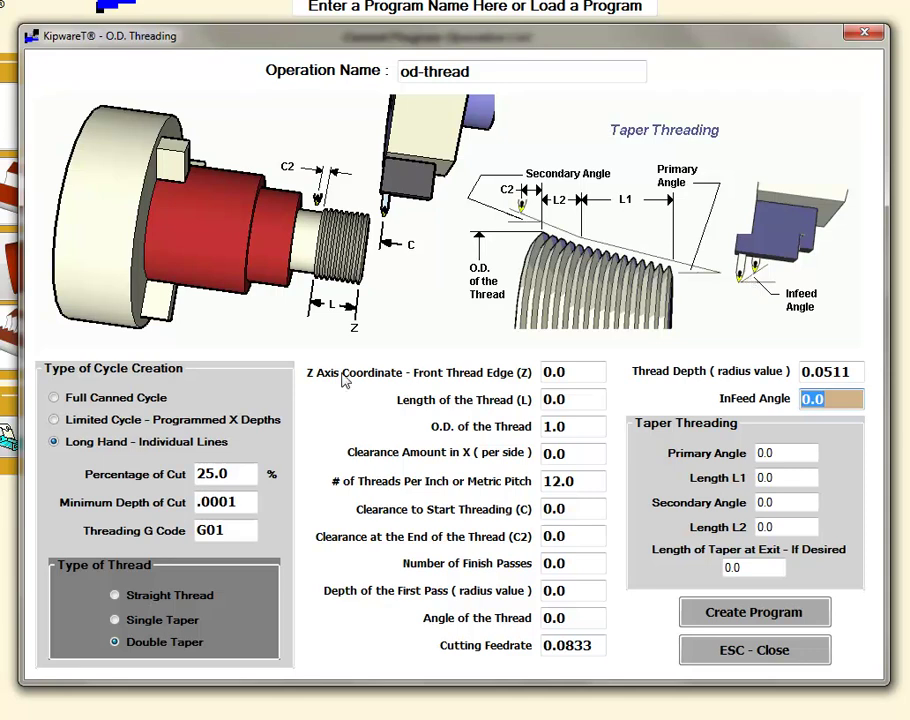
# Try Full Canned and Long Hand cycles, then settle on Limited Cycle – Programmed X Depths
pyautogui.click(54, 397)
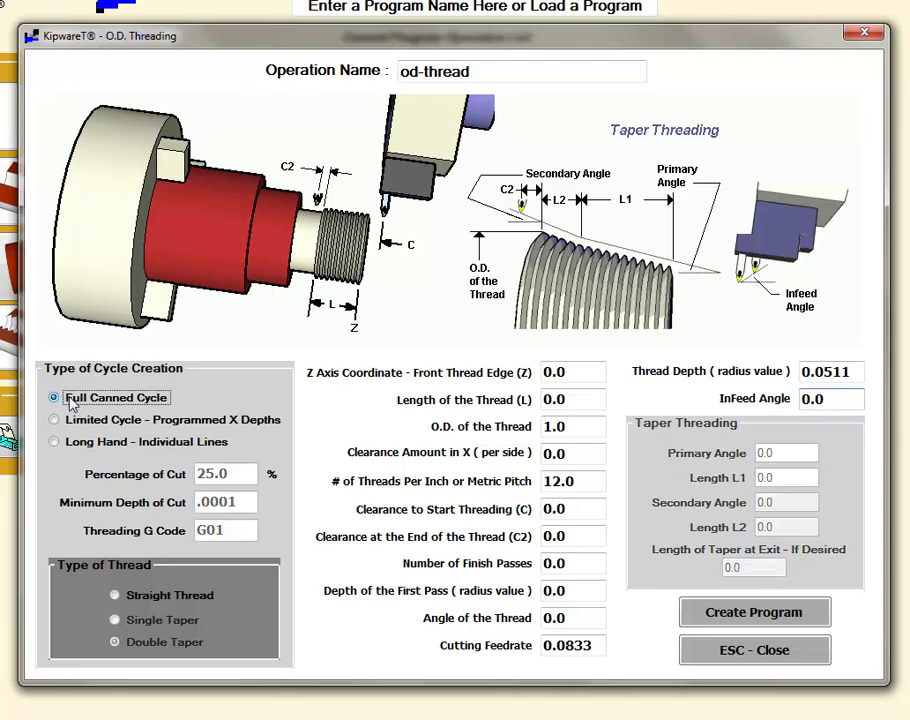
pyautogui.click(850, 399)
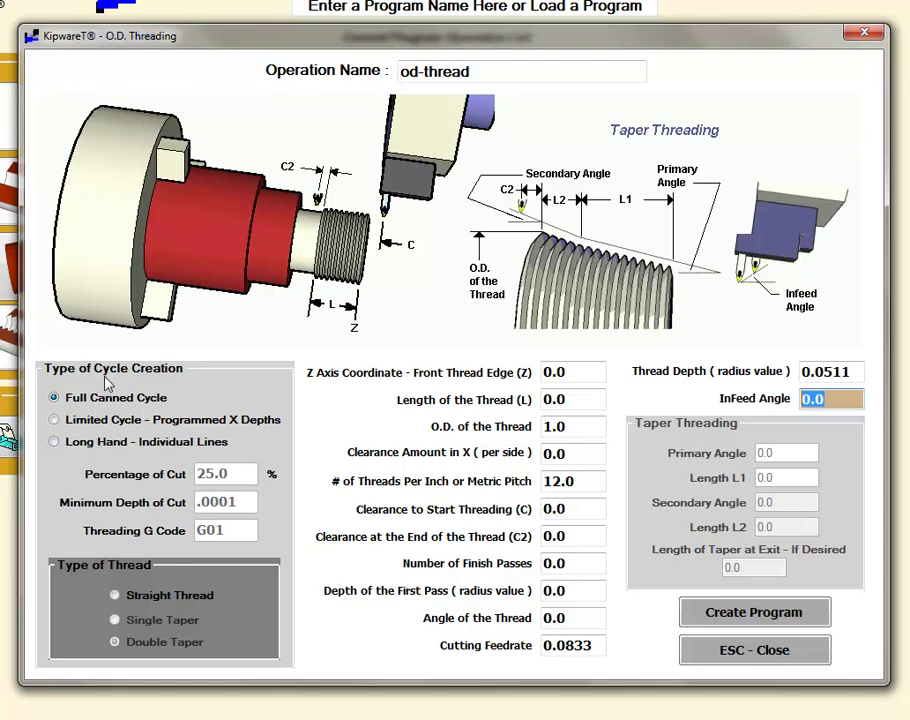
pyautogui.click(152, 441)
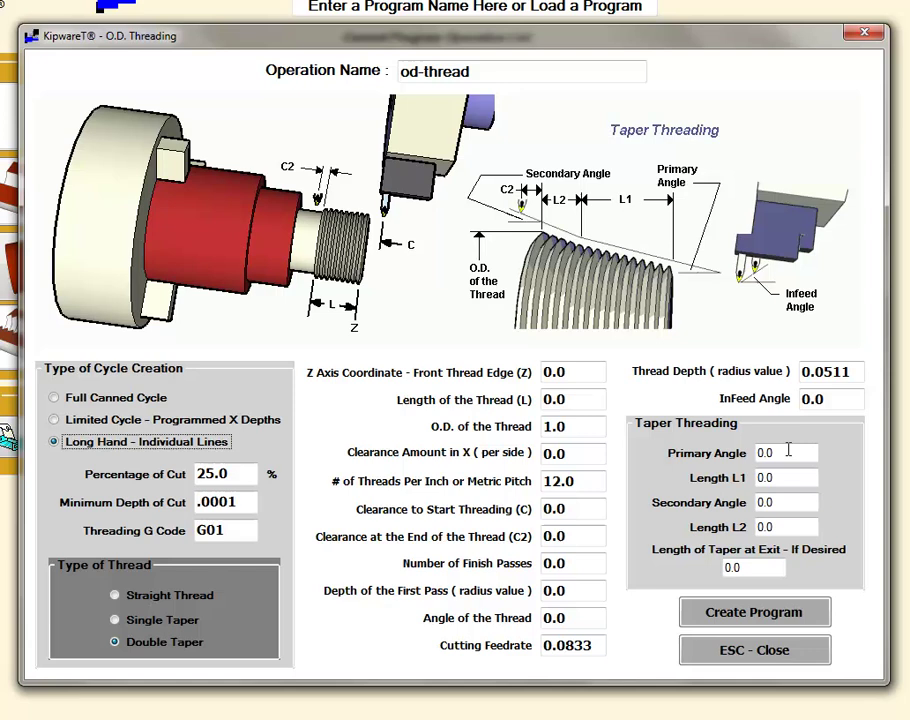
pyautogui.click(72, 421)
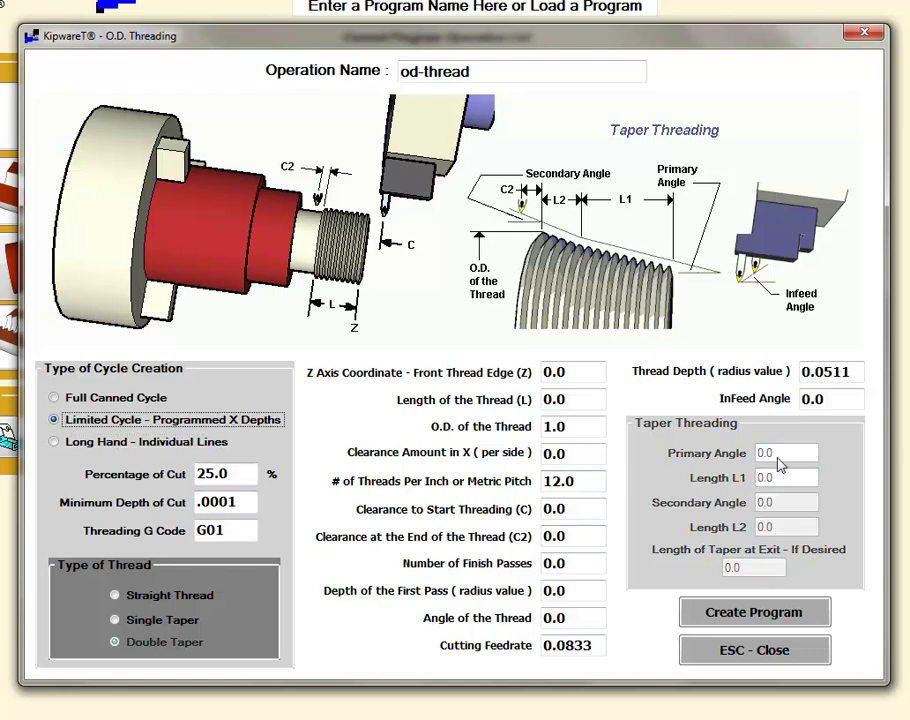
# Close the O.D. Threading form discarding its inputs, and start the I.D. Threading form
pyautogui.click(731, 652)
pyautogui.click(488, 420)
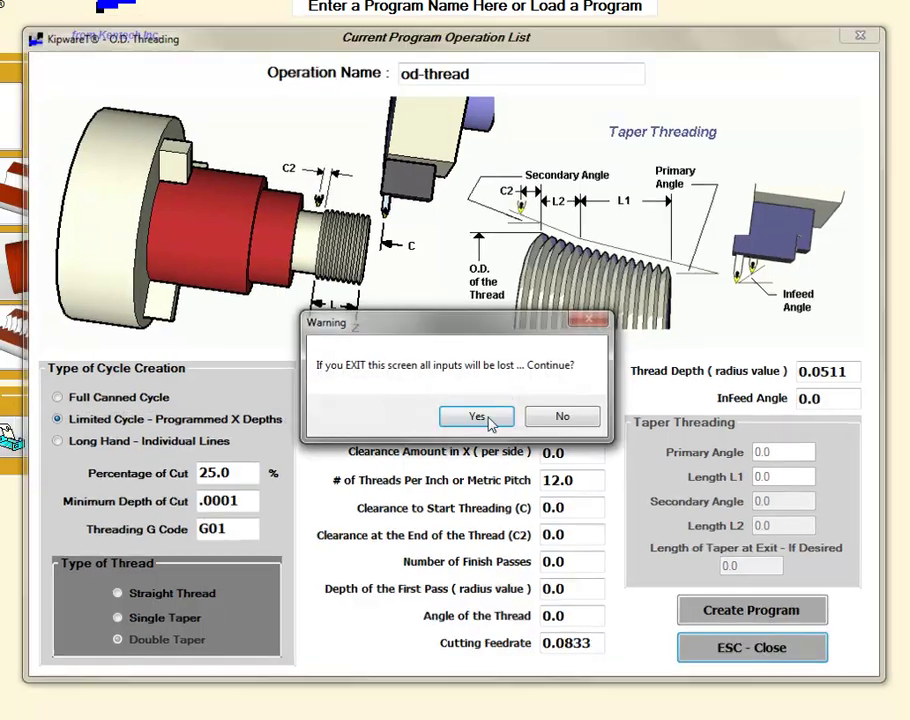
pyautogui.click(130, 330)
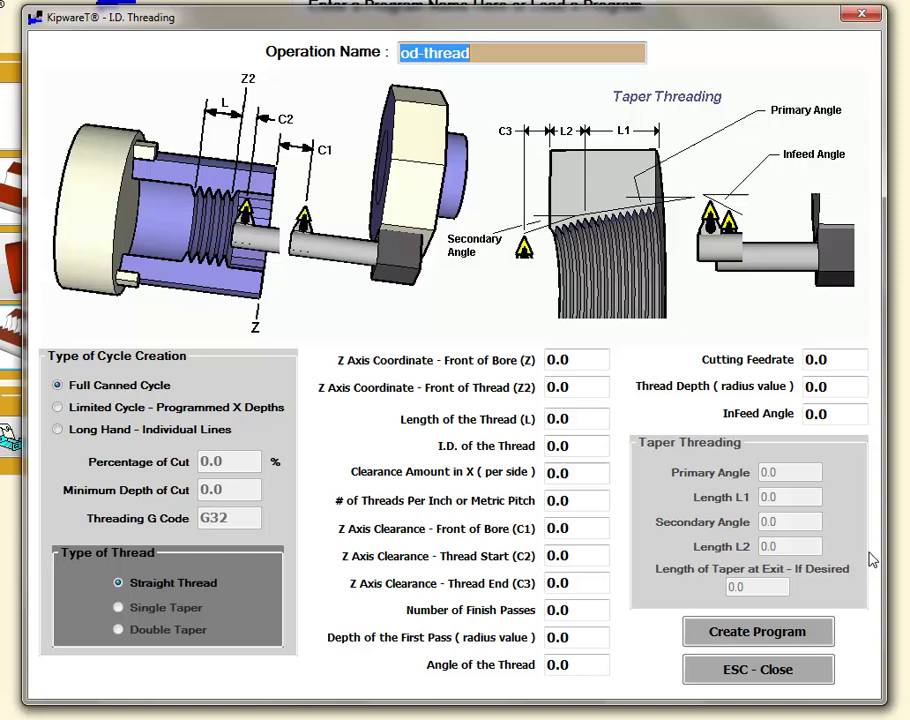